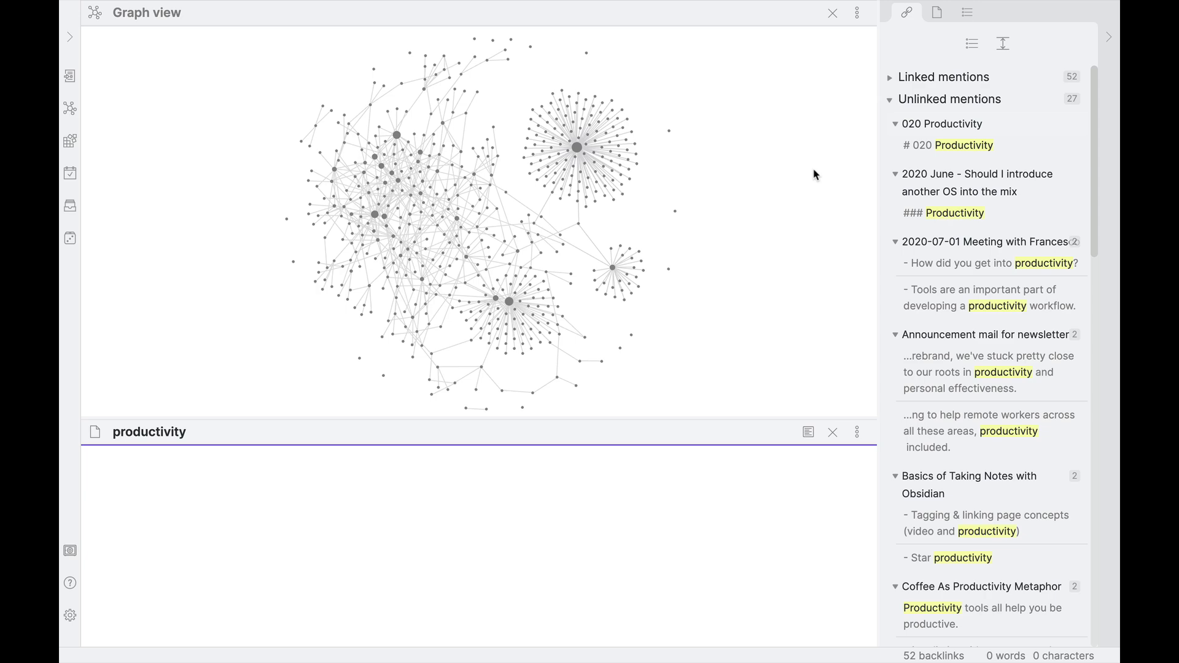
# Switch desktops from Obsidian's link graph to VS Code's Foam for VSCode extension page
pyautogui.hotkey('ctrl', 'Right')
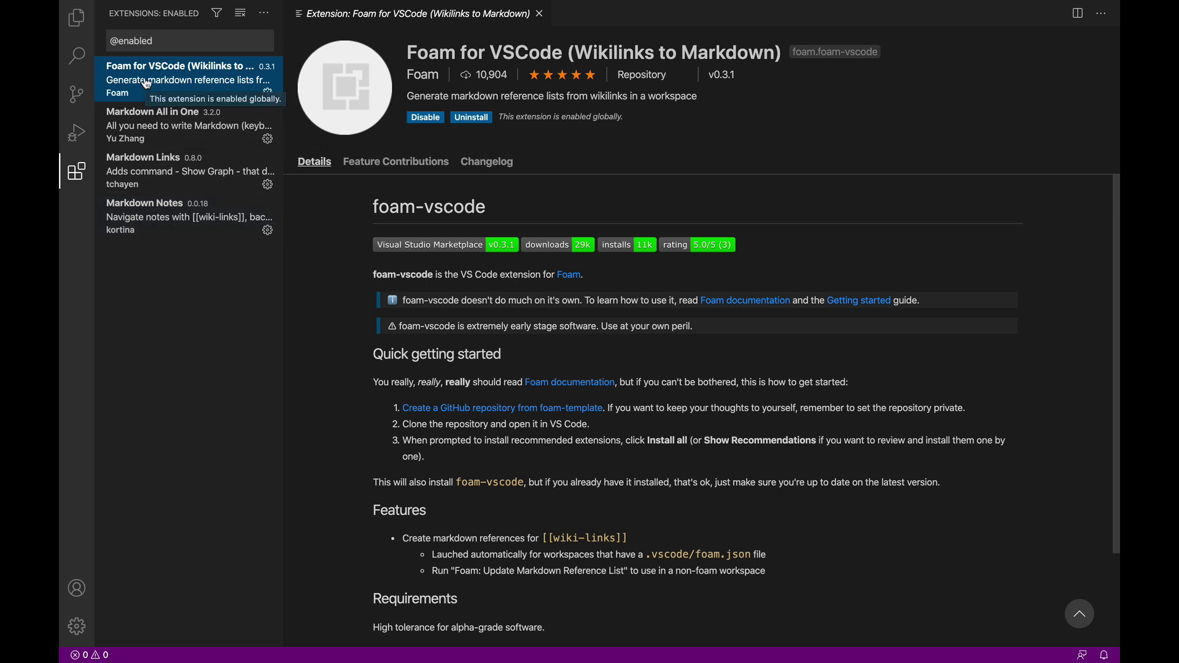
# Browse the Markdown All in One, Markdown Links and Markdown Notes extension pages, then show the empty Explorer
pyautogui.click(164, 137)
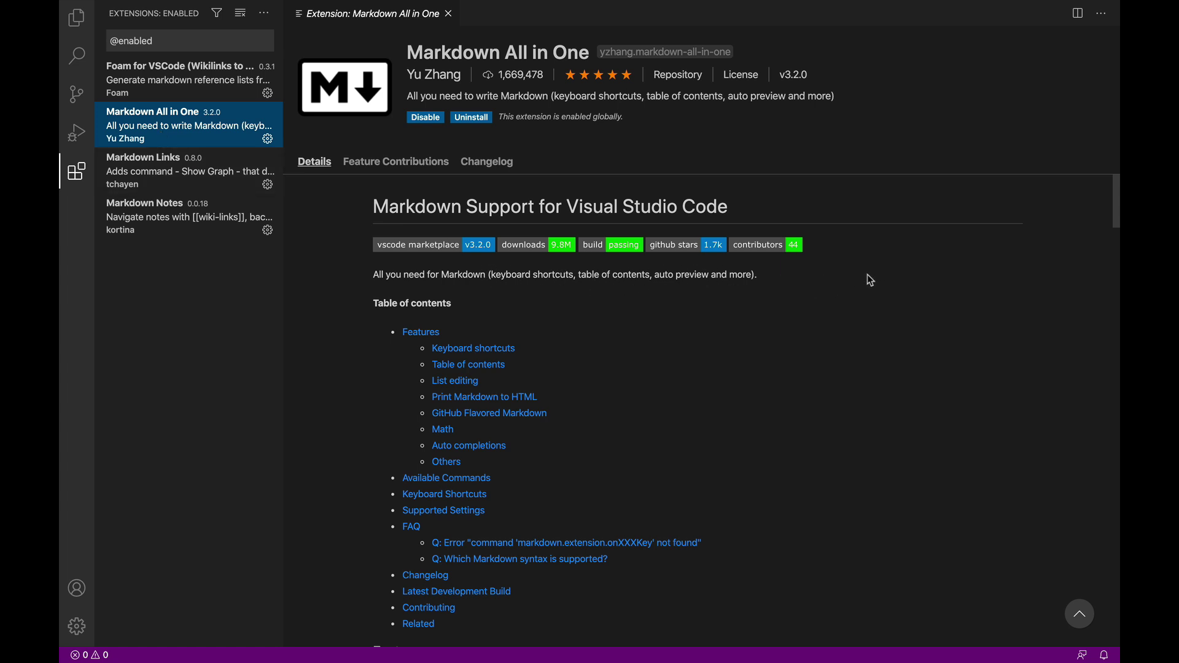
pyautogui.click(191, 179)
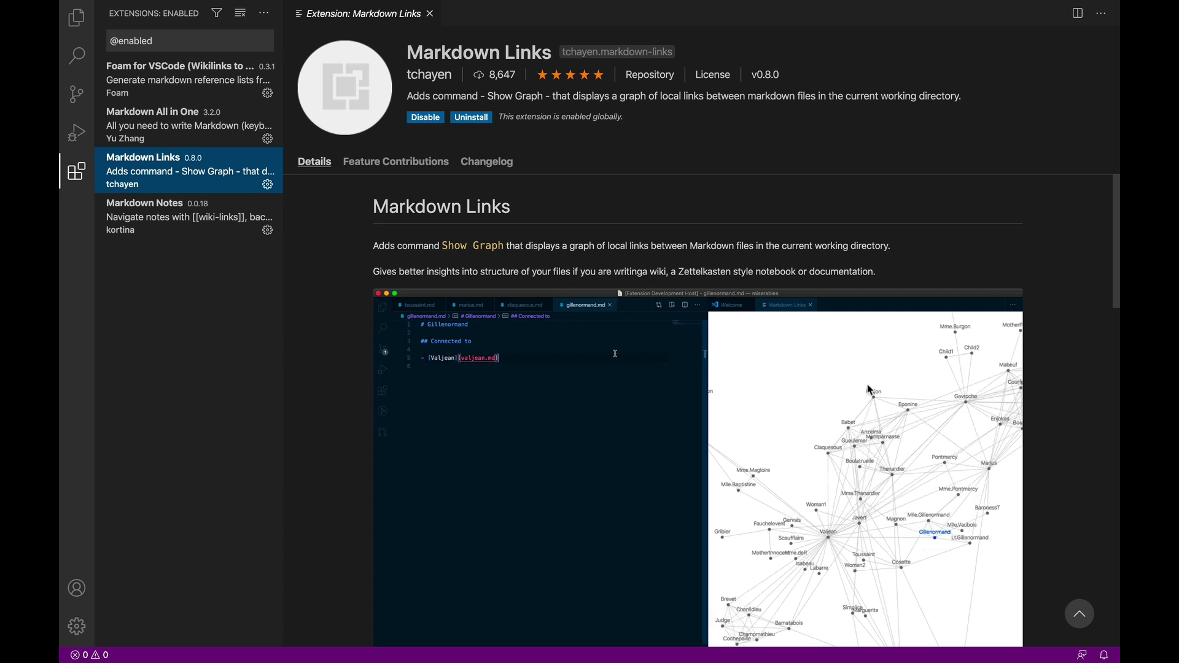
pyautogui.click(193, 233)
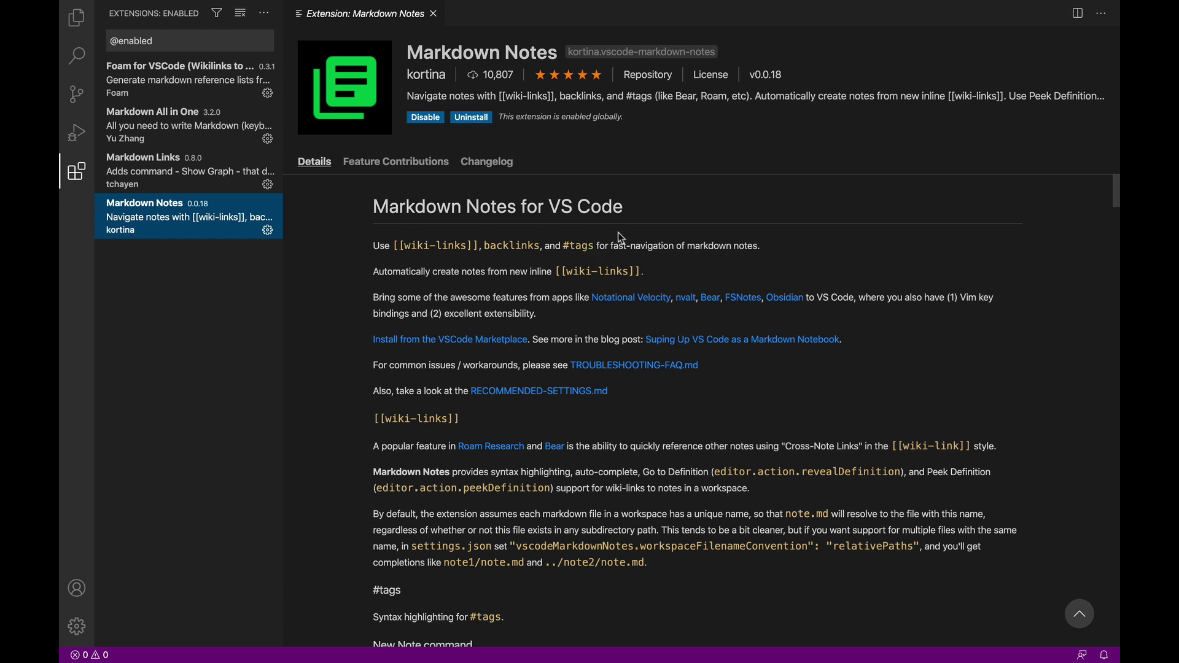
pyautogui.click(75, 19)
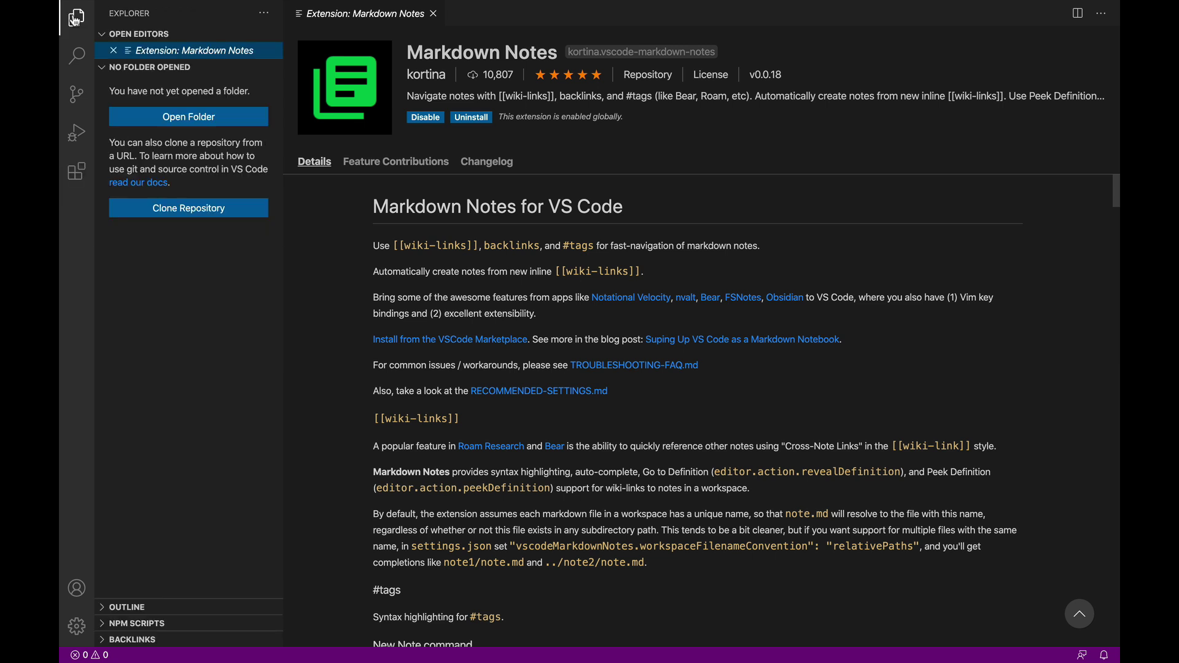
# Open The Sweep vault folder as the VS Code workspace
pyautogui.click(192, 116)
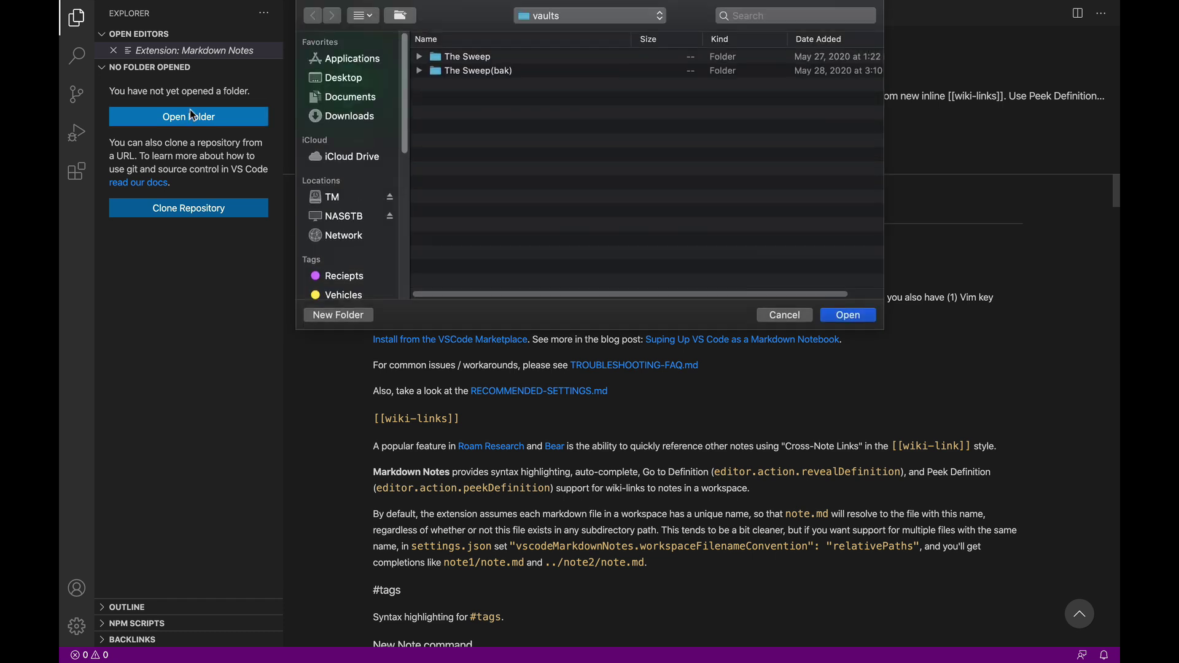
pyautogui.click(524, 57)
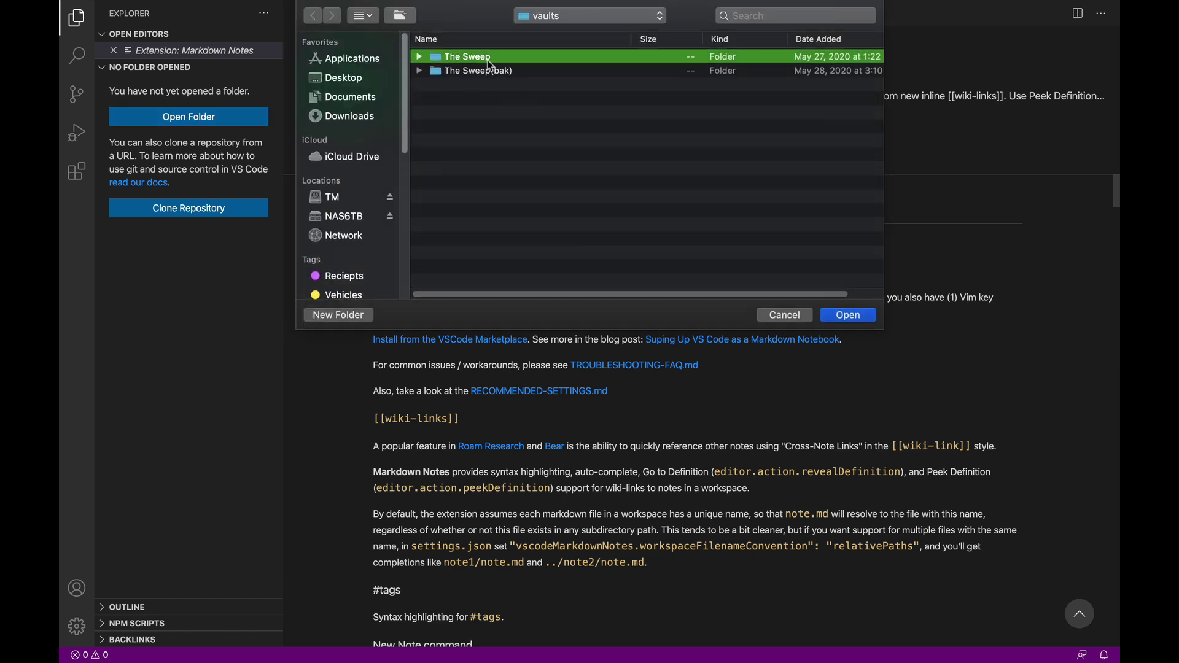
pyautogui.click(865, 315)
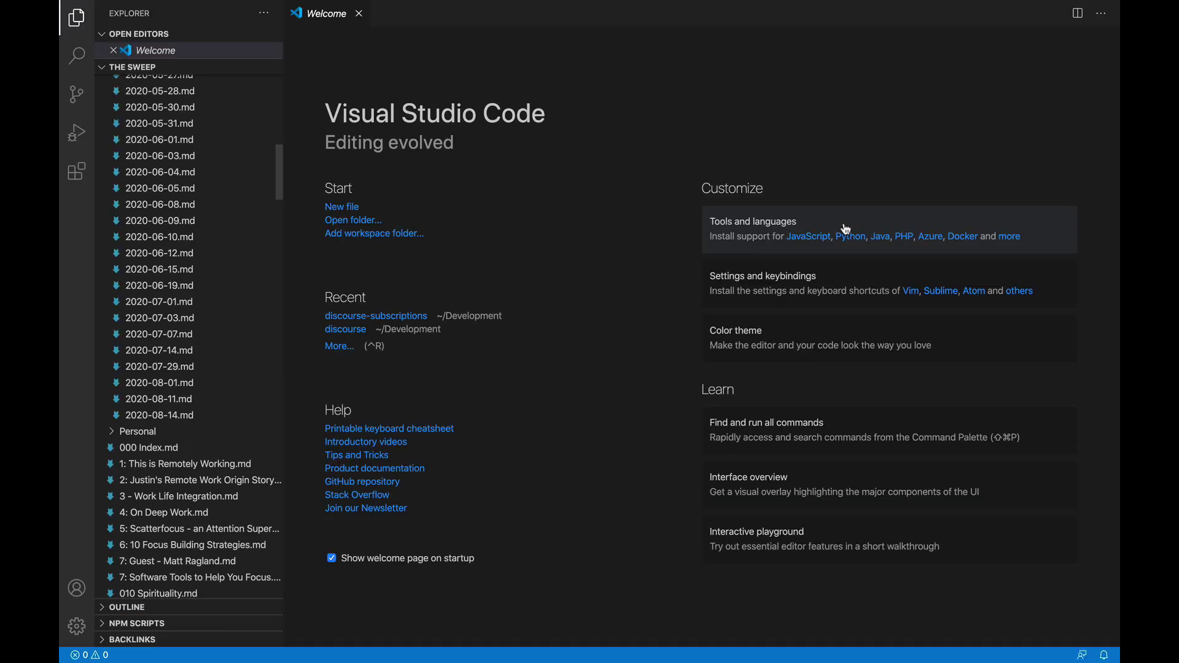
# Collapse the Daily Notes folder in the Explorer
pyautogui.moveTo(278, 178); pyautogui.dragTo(252, 92)
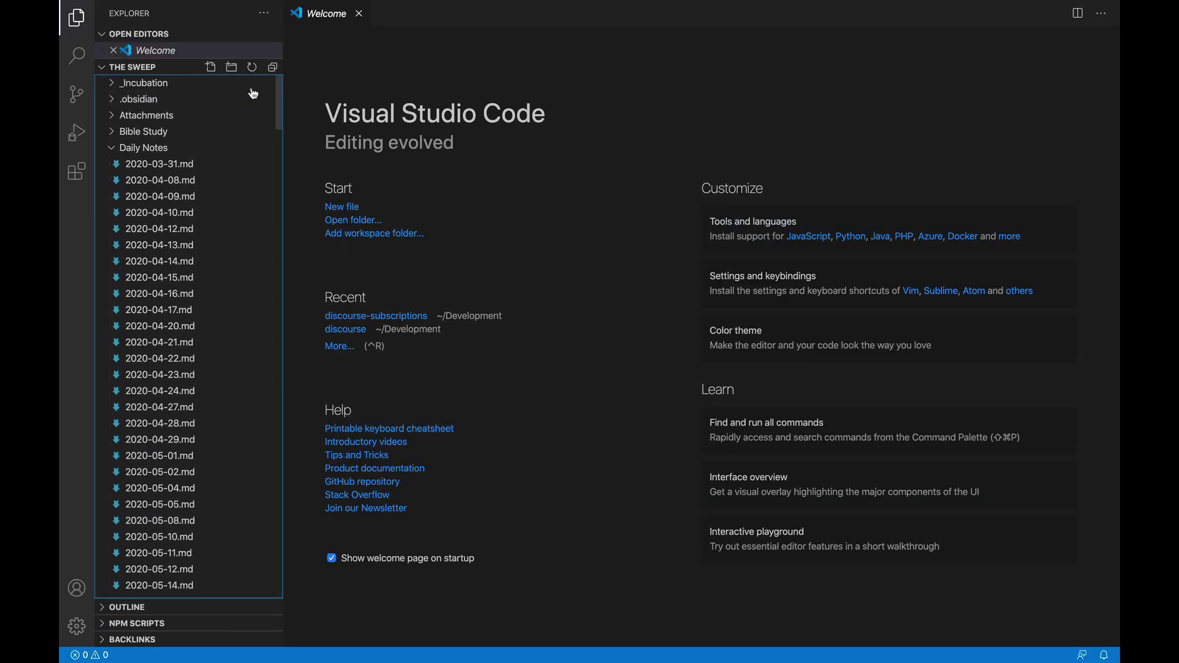
pyautogui.click(112, 152)
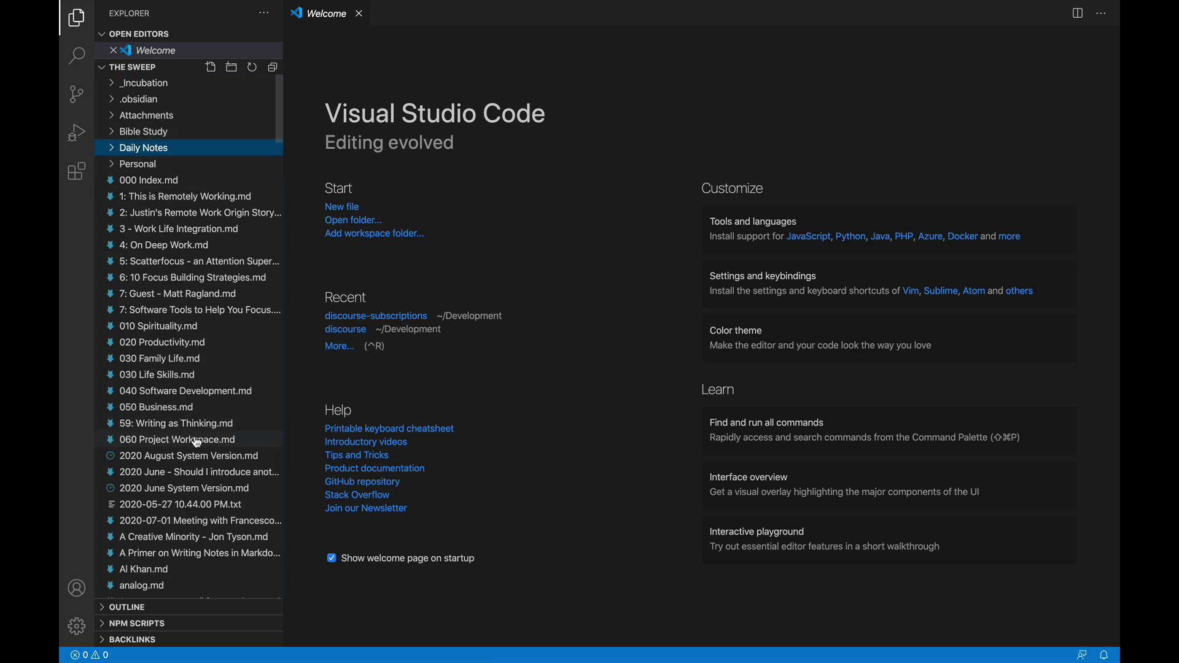
pyautogui.scroll(-20, 198, 443)
pyautogui.scroll(20, 198, 446)
# Open 000 Index.md and expand and enlarge its Backlinks list
pyautogui.click(215, 180)
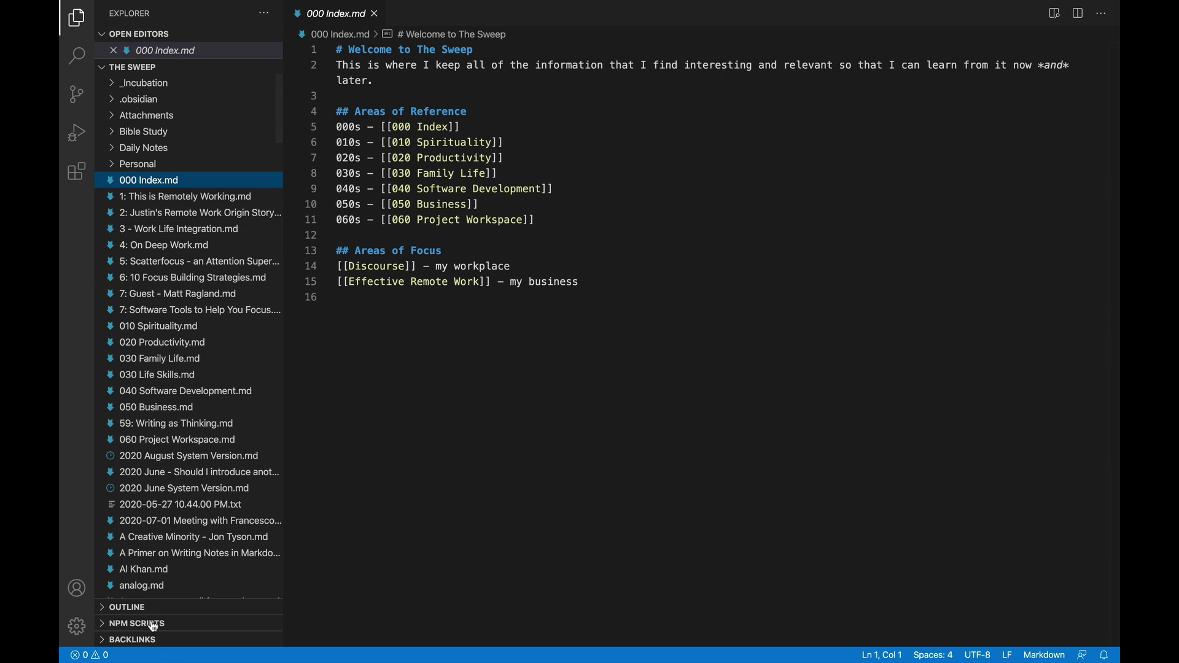
pyautogui.click(132, 641)
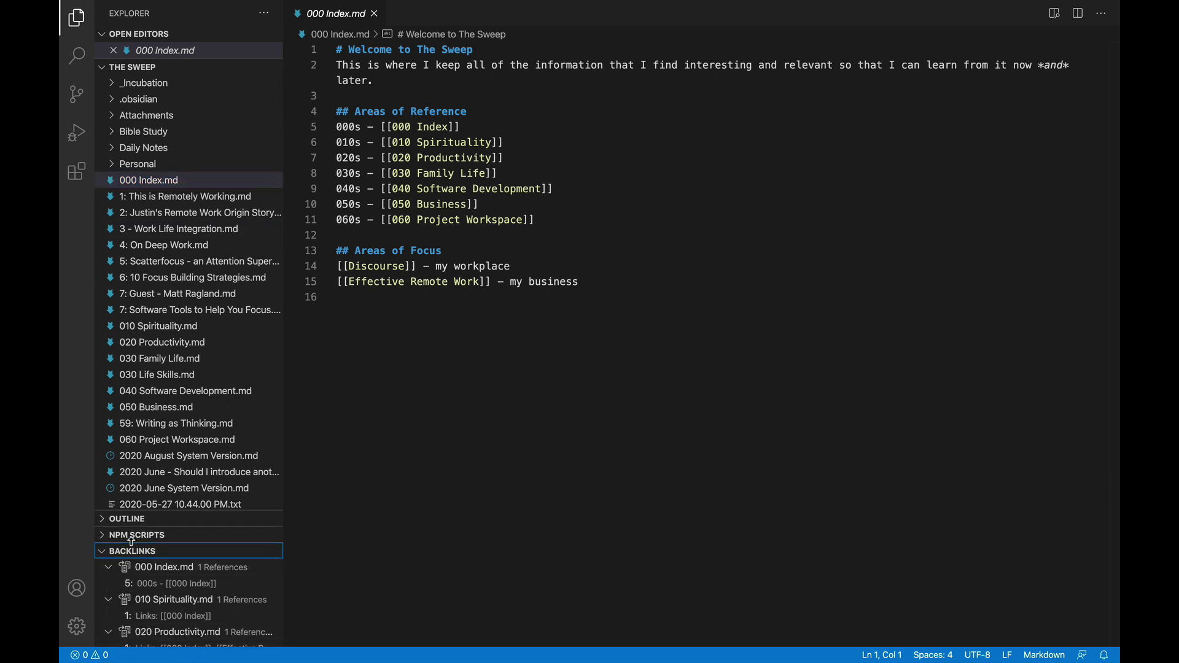
pyautogui.moveTo(136, 543); pyautogui.dragTo(221, 76)
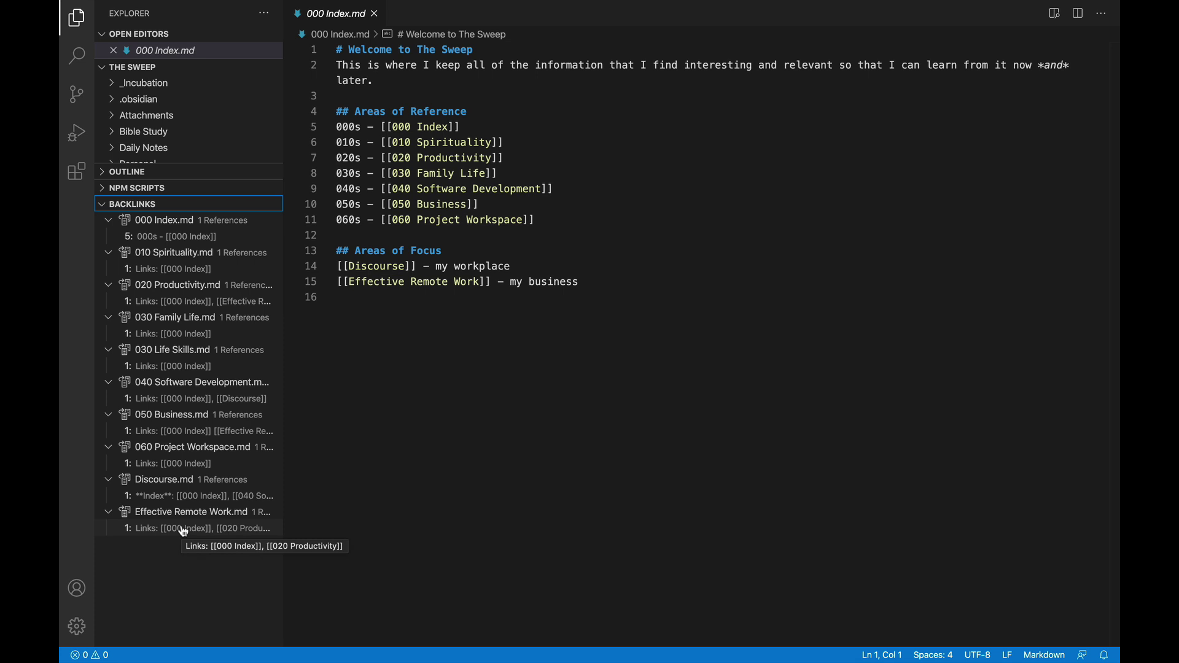
pyautogui.click(150, 190)
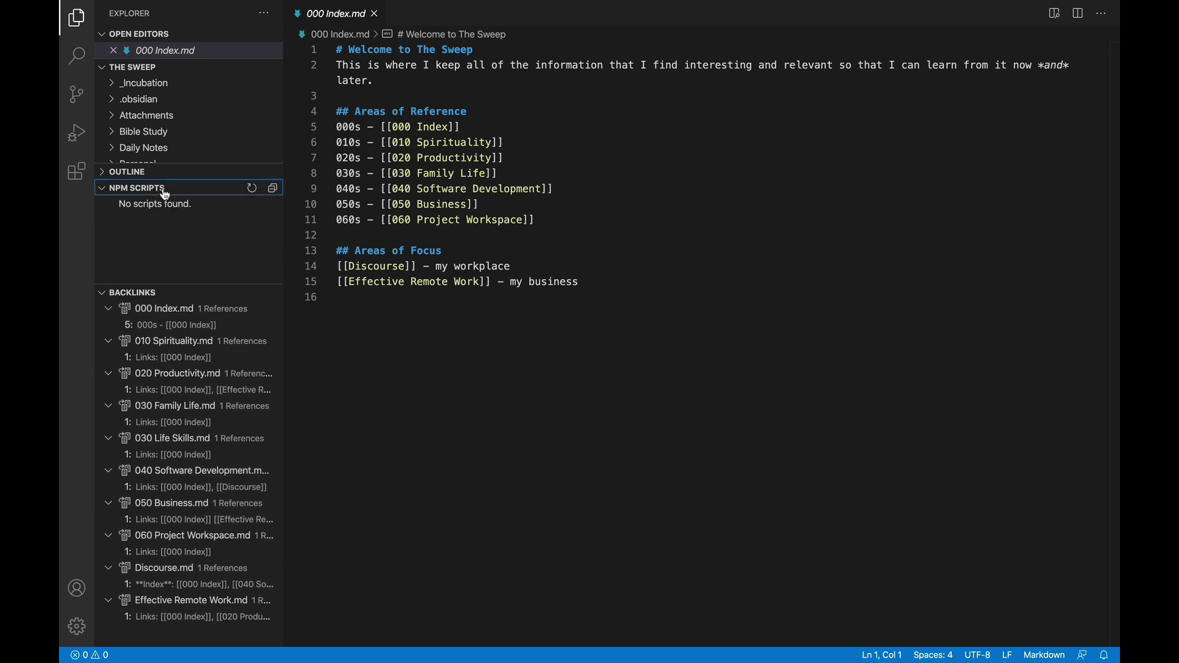
pyautogui.click(164, 190)
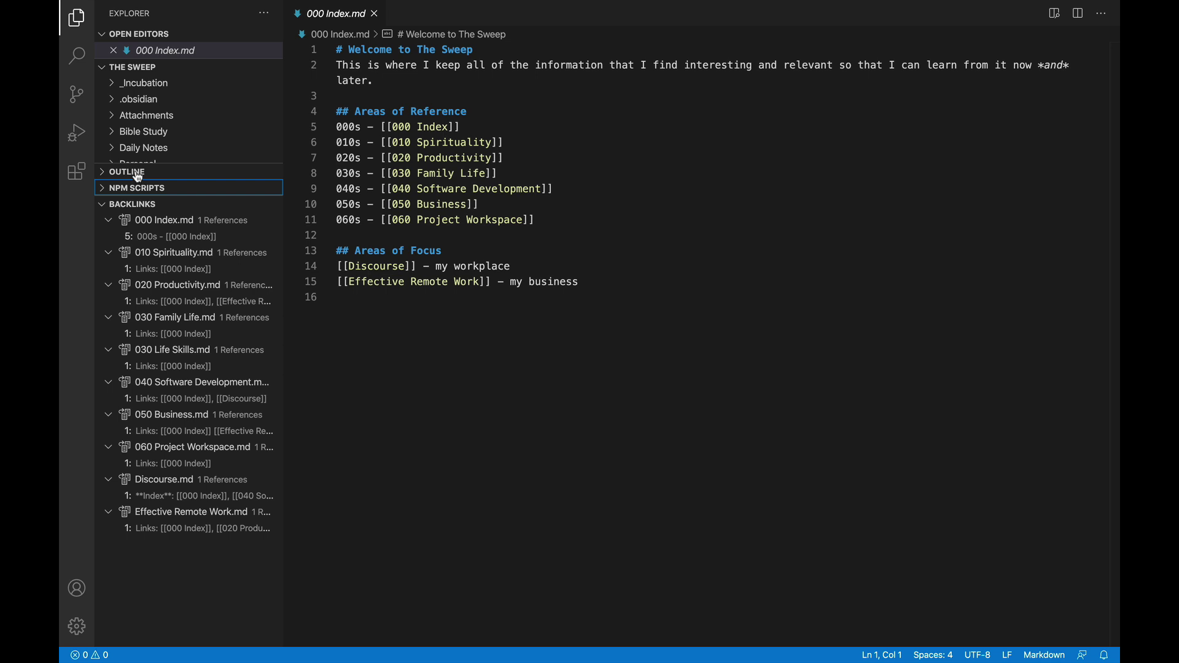
# Use the Outline to jump to Areas of Focus and Areas of Reference, then collapse it
pyautogui.click(137, 174)
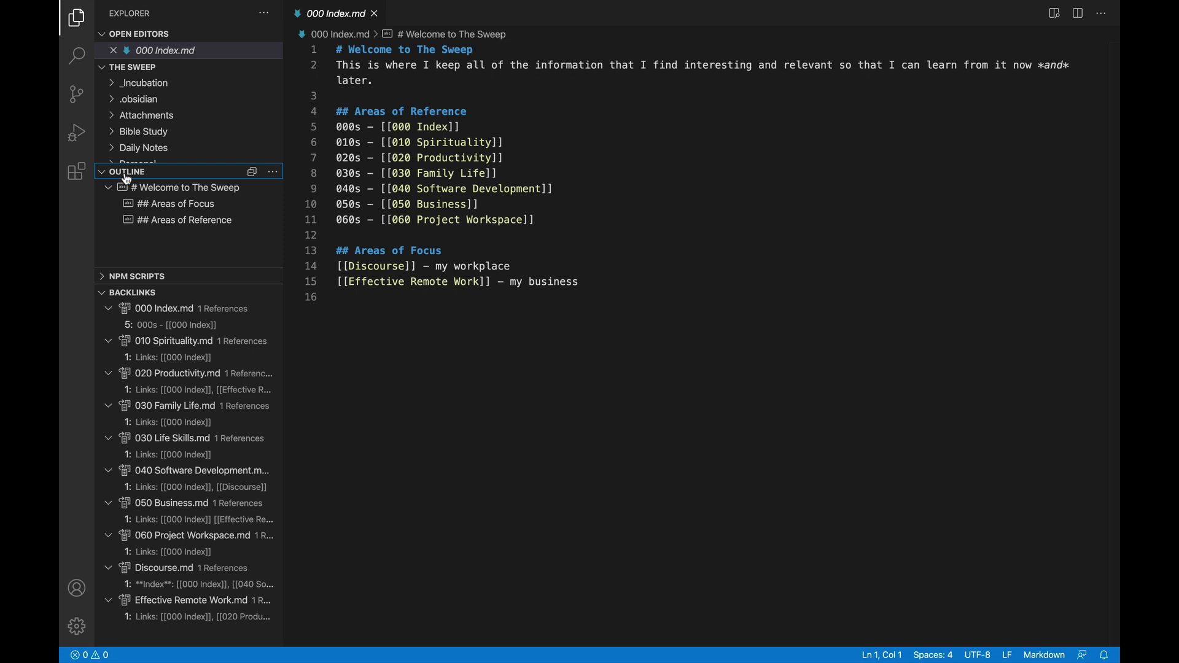
pyautogui.click(175, 207)
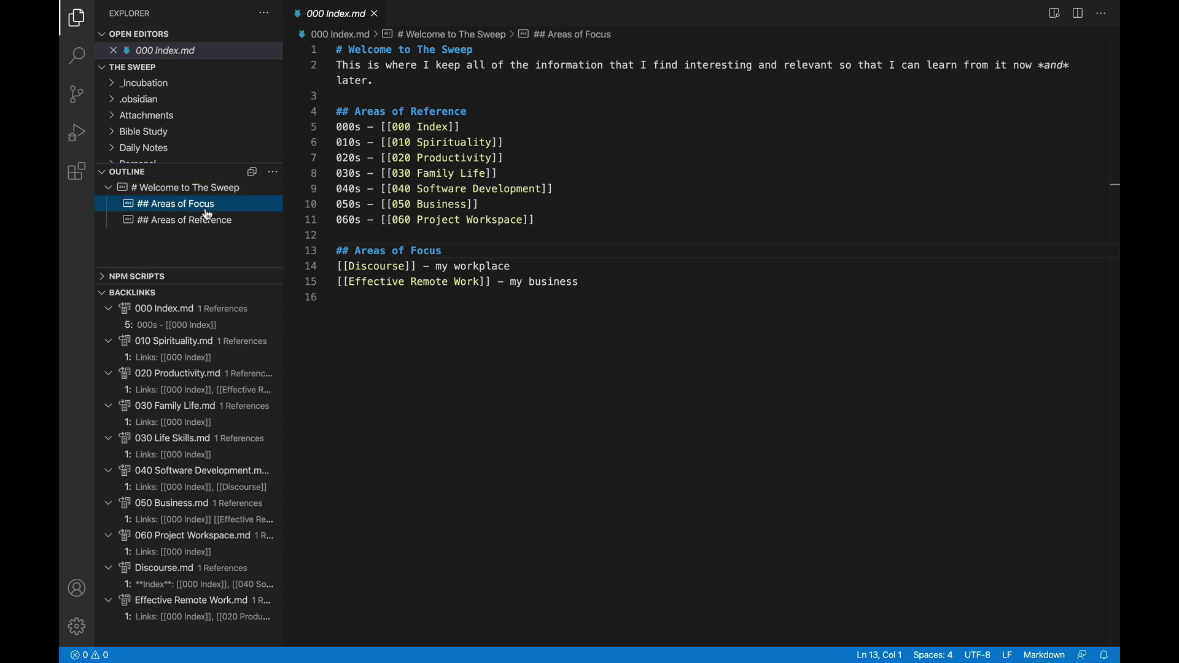
pyautogui.click(209, 228)
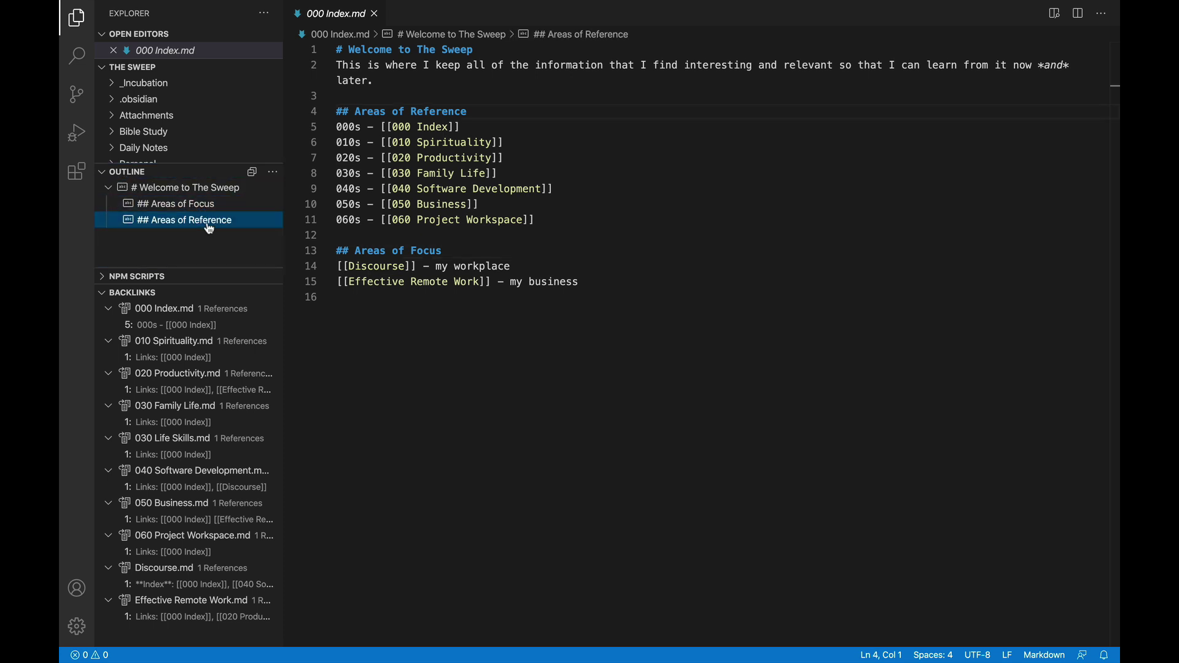
pyautogui.click(103, 176)
pyautogui.click(103, 176)
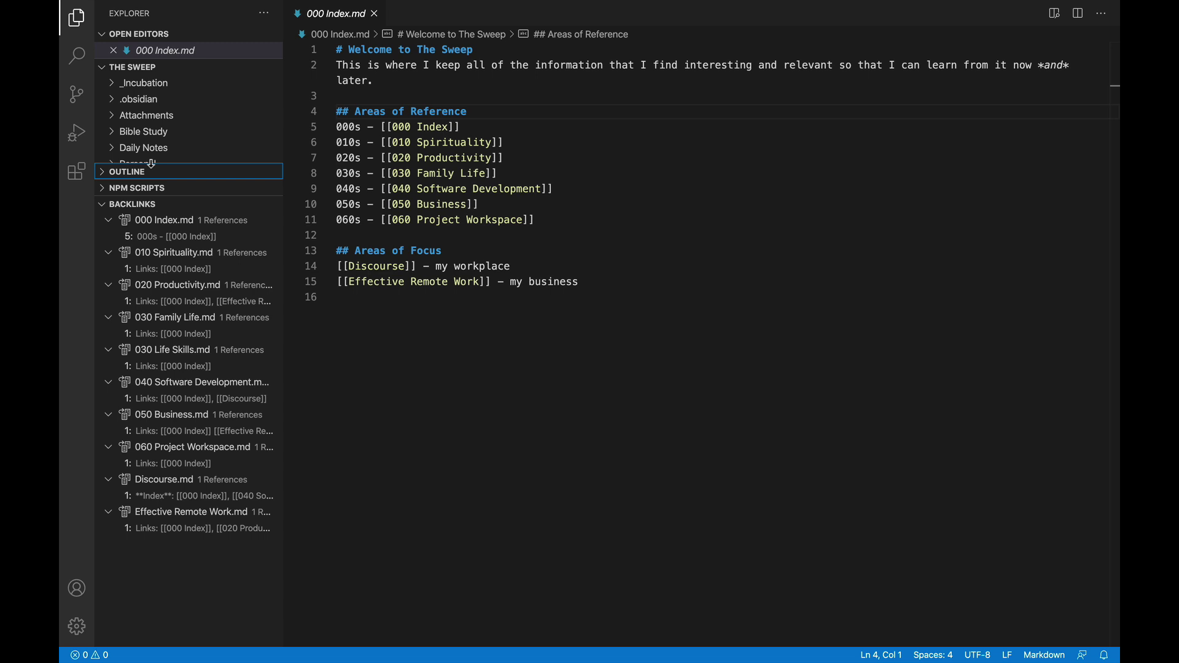
# Run 'Markdown Links: Show Graph' from the Command Palette to map the vault's links
pyautogui.press('super+shift+p')
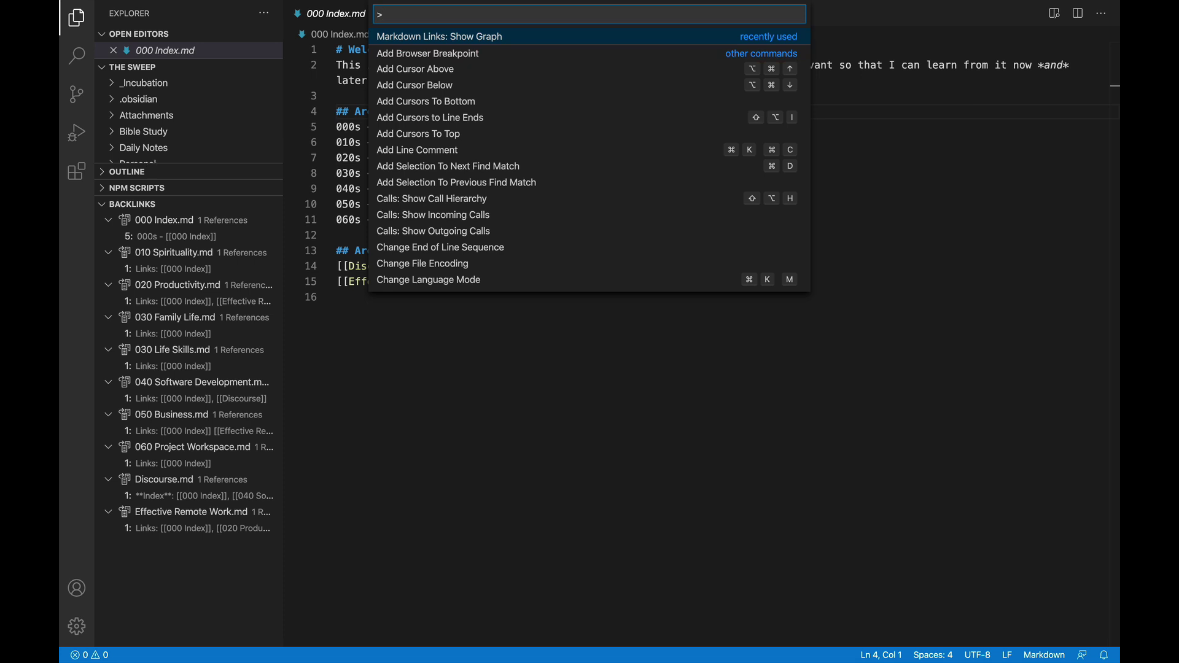
pyautogui.press('Return')
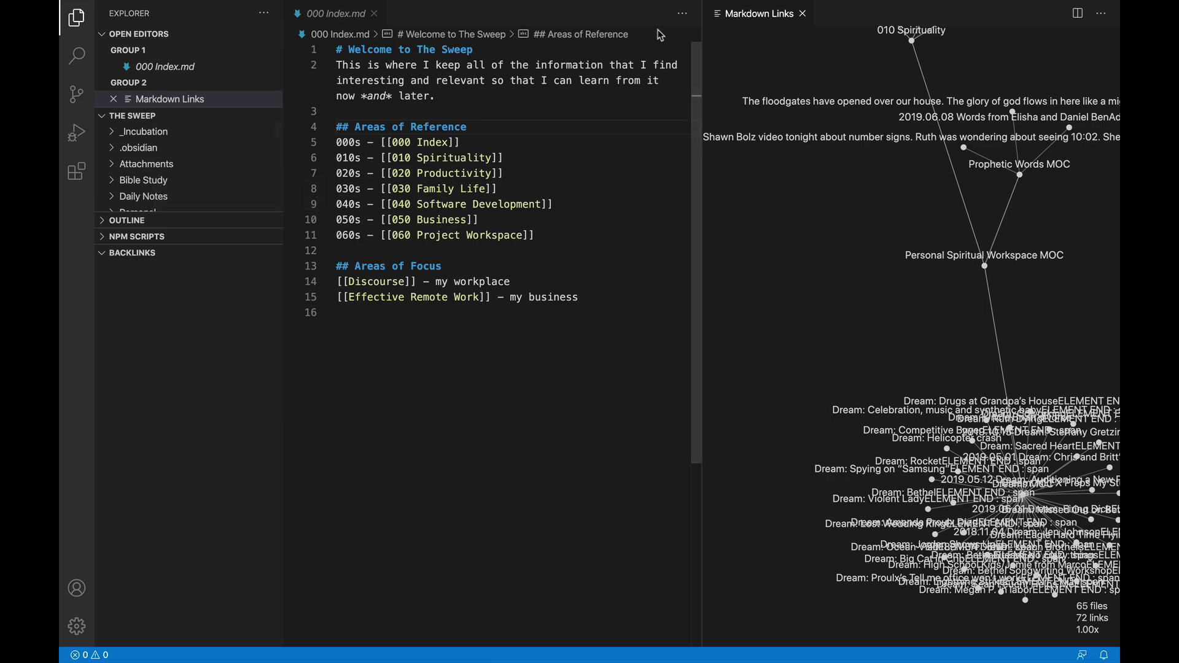
# Close 000 Index.md, then zoom out and pan the link graph to see all 65 files
pyautogui.click(374, 14)
pyautogui.scroll(-5, 476, 300)
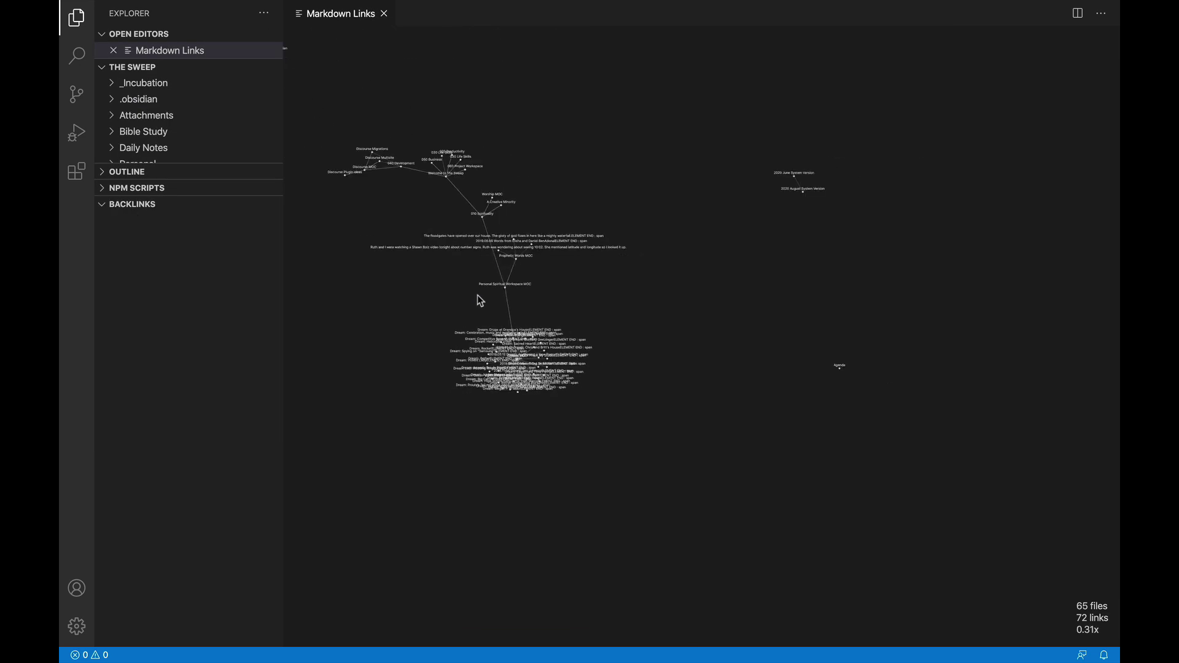
pyautogui.moveTo(439, 316); pyautogui.dragTo(729, 333)
pyautogui.scroll(-3, 695, 347)
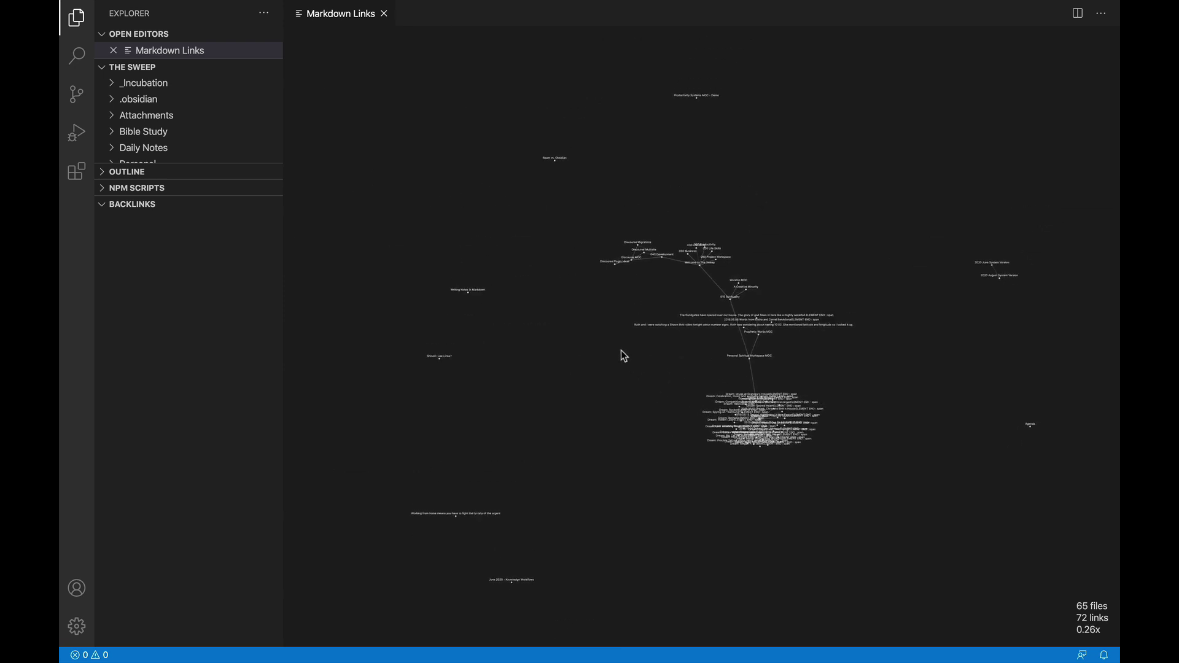
pyautogui.moveTo(648, 374); pyautogui.dragTo(582, 297)
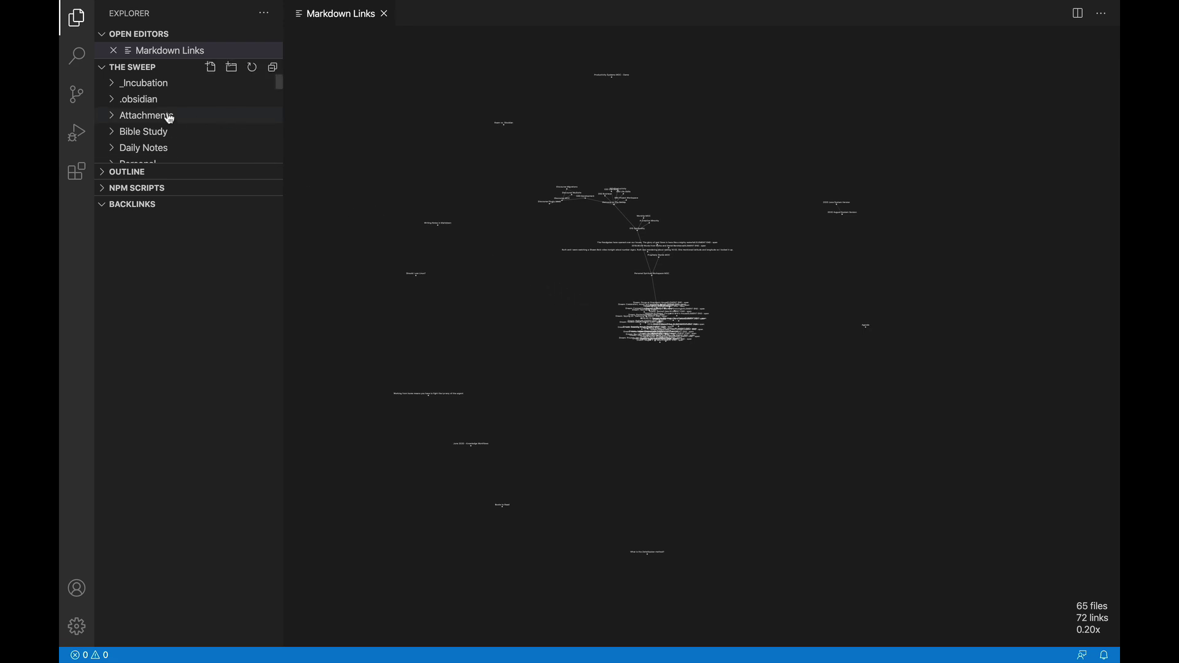
pyautogui.scroll(-2, 178, 103)
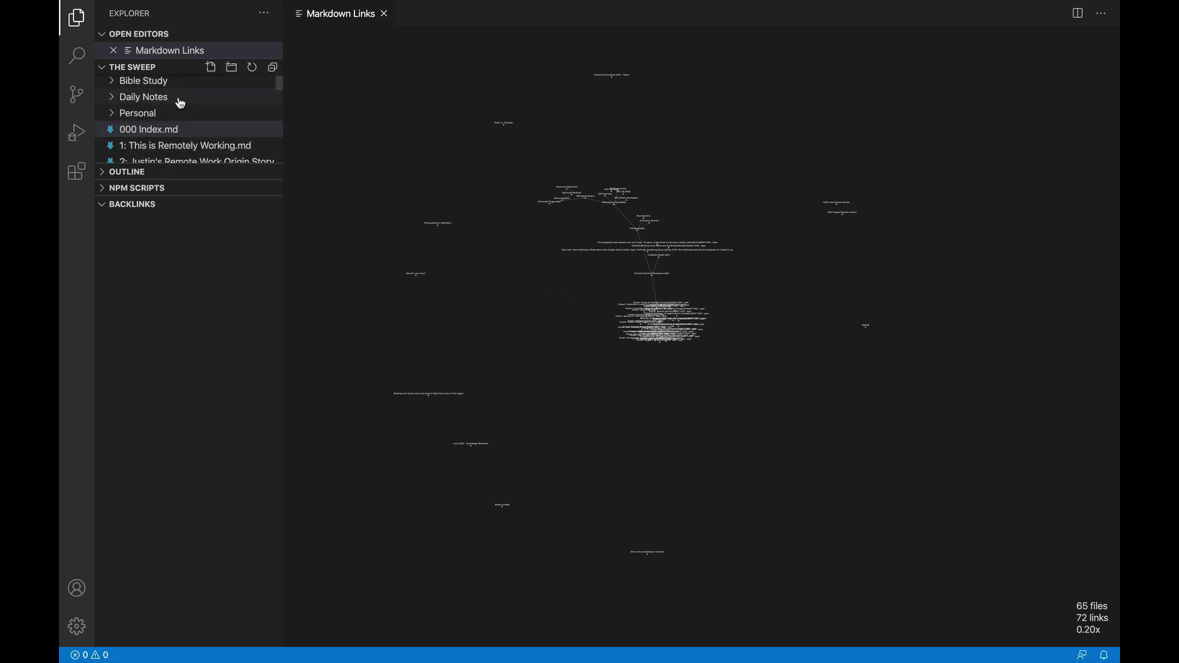
pyautogui.scroll(-1, 181, 104)
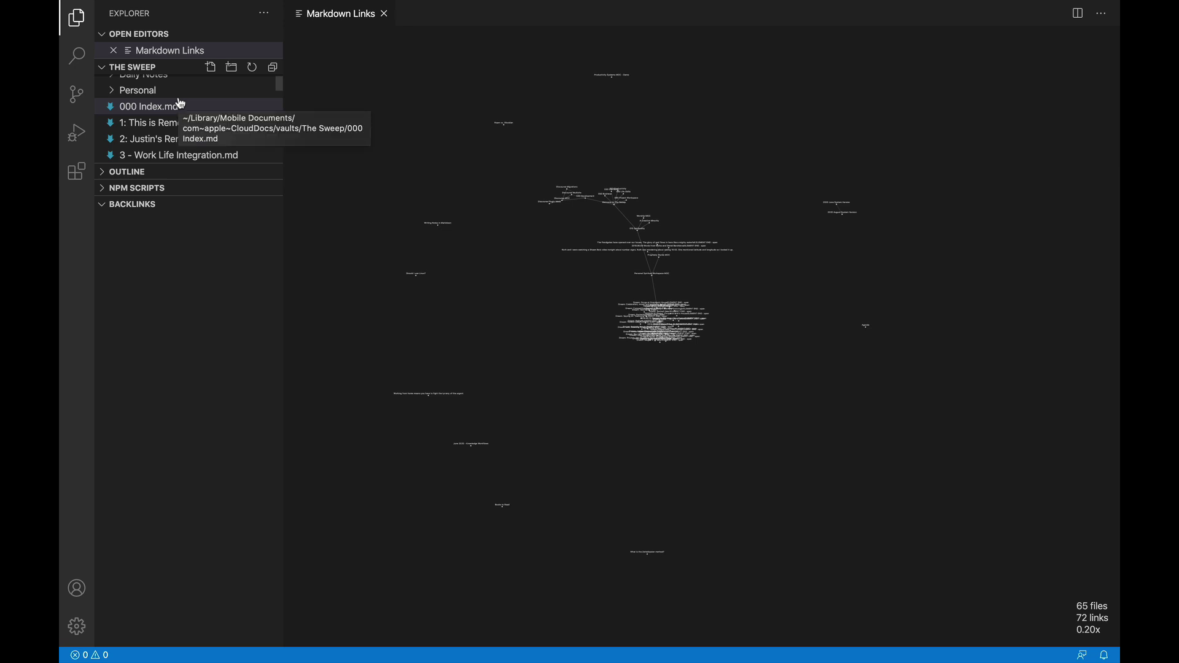
# Drag the Explorer sash down to enlarge the vault file list
pyautogui.moveTo(183, 165); pyautogui.dragTo(190, 516)
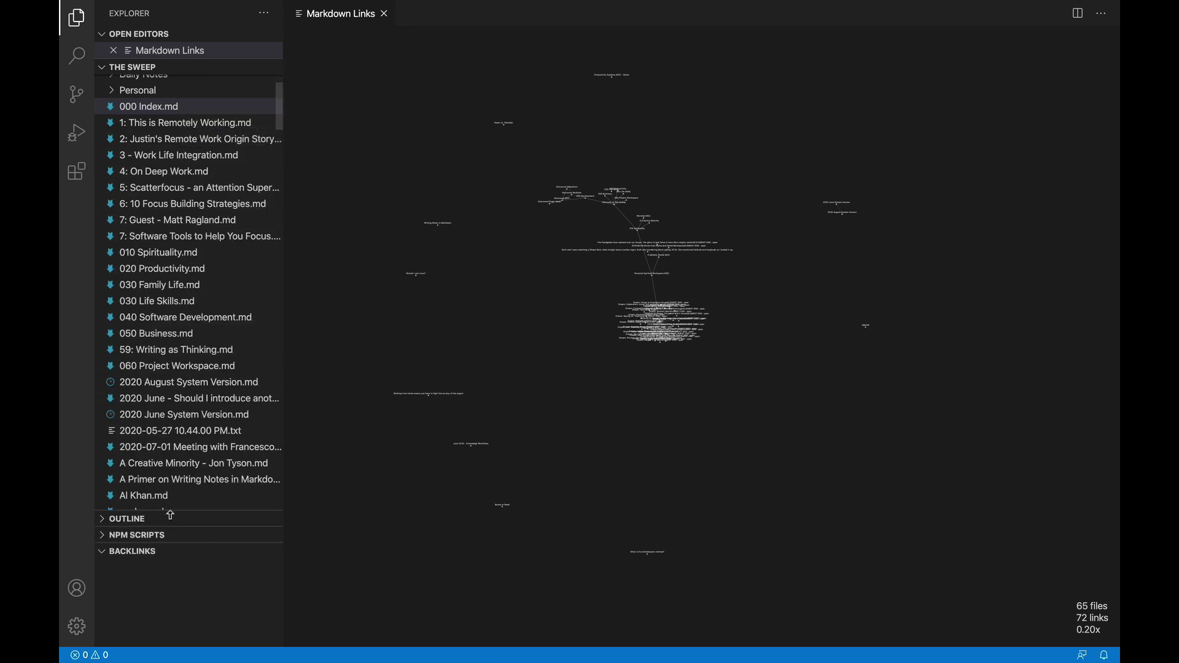
pyautogui.scroll(3, 200, 307)
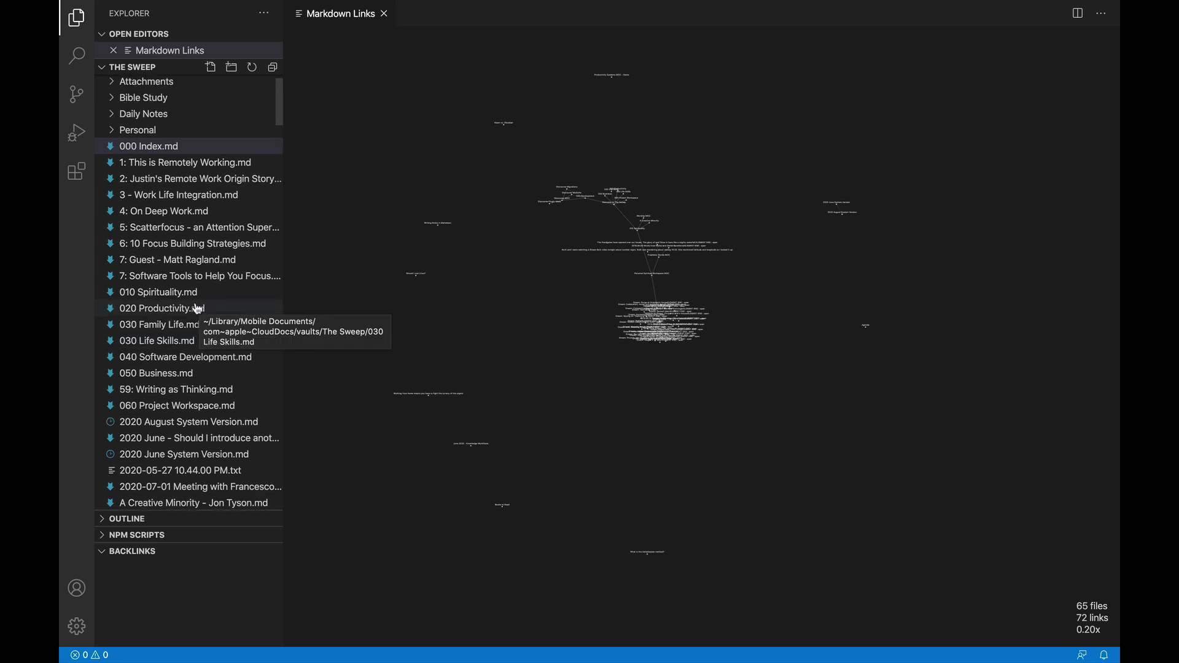
pyautogui.scroll(-3, 196, 309)
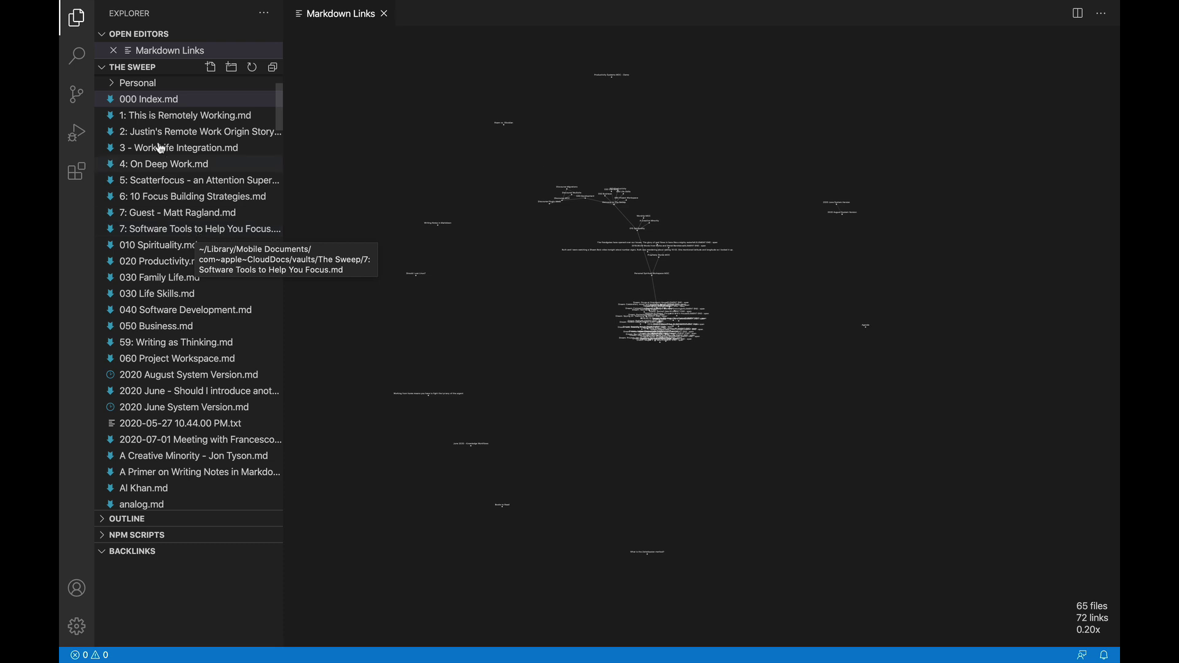
# From 000 Index.md's Backlinks, open 010 Spirituality and enlarge the panel to show its five backlinks
pyautogui.click(164, 99)
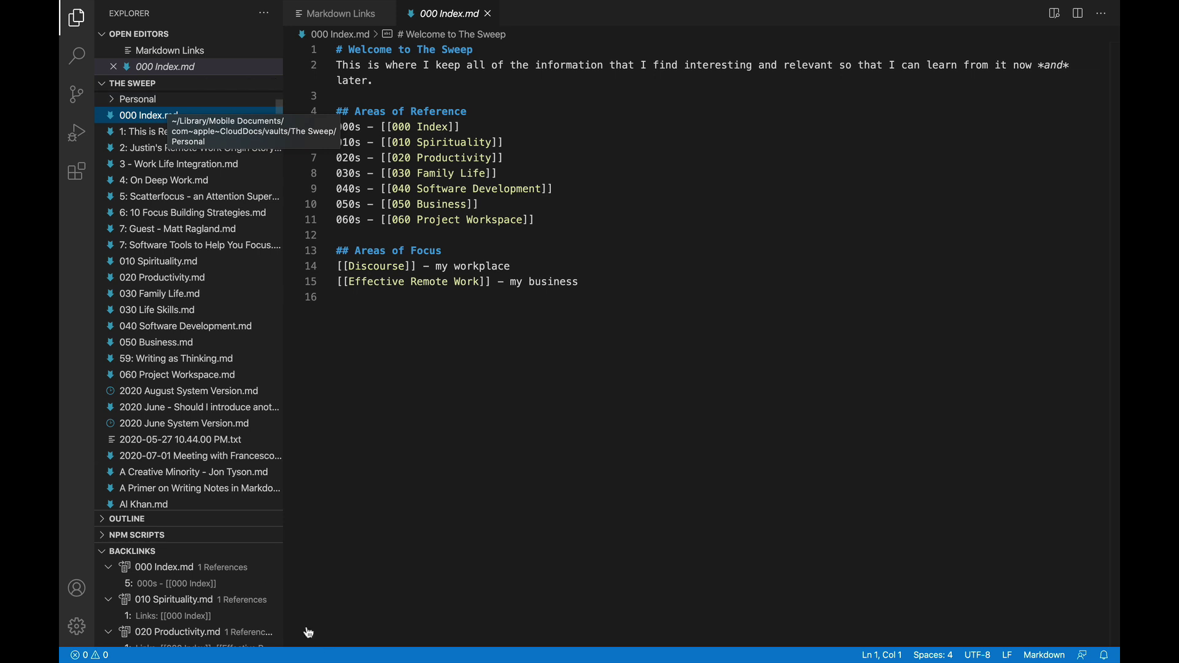
pyautogui.click(184, 601)
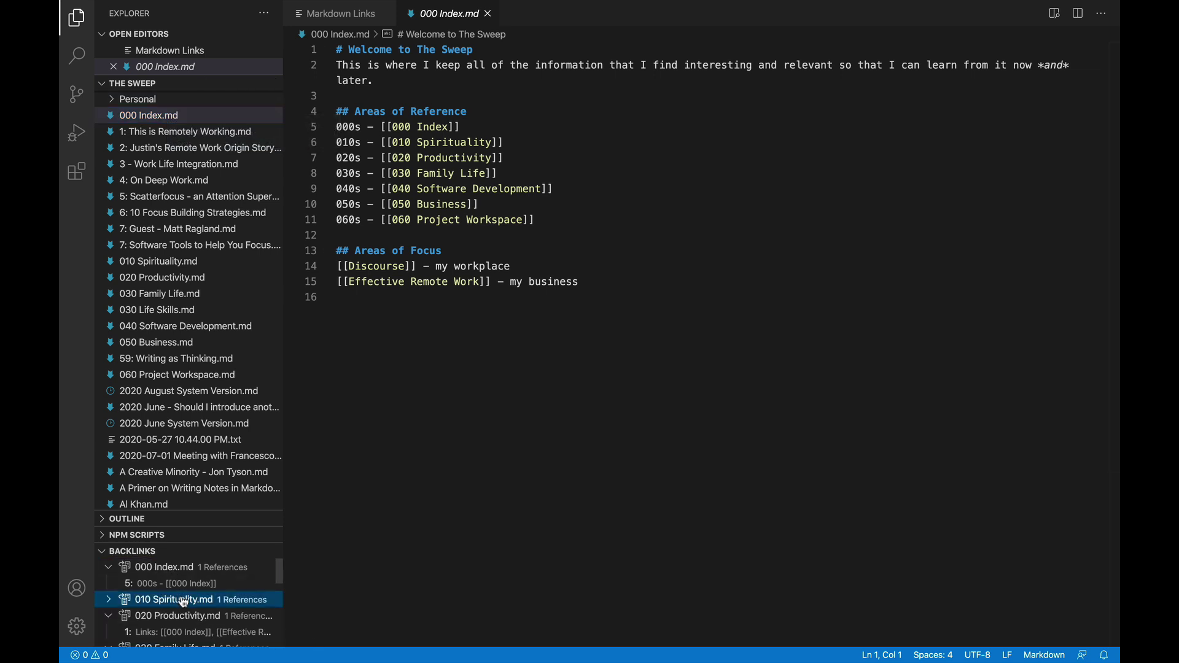
pyautogui.click(216, 617)
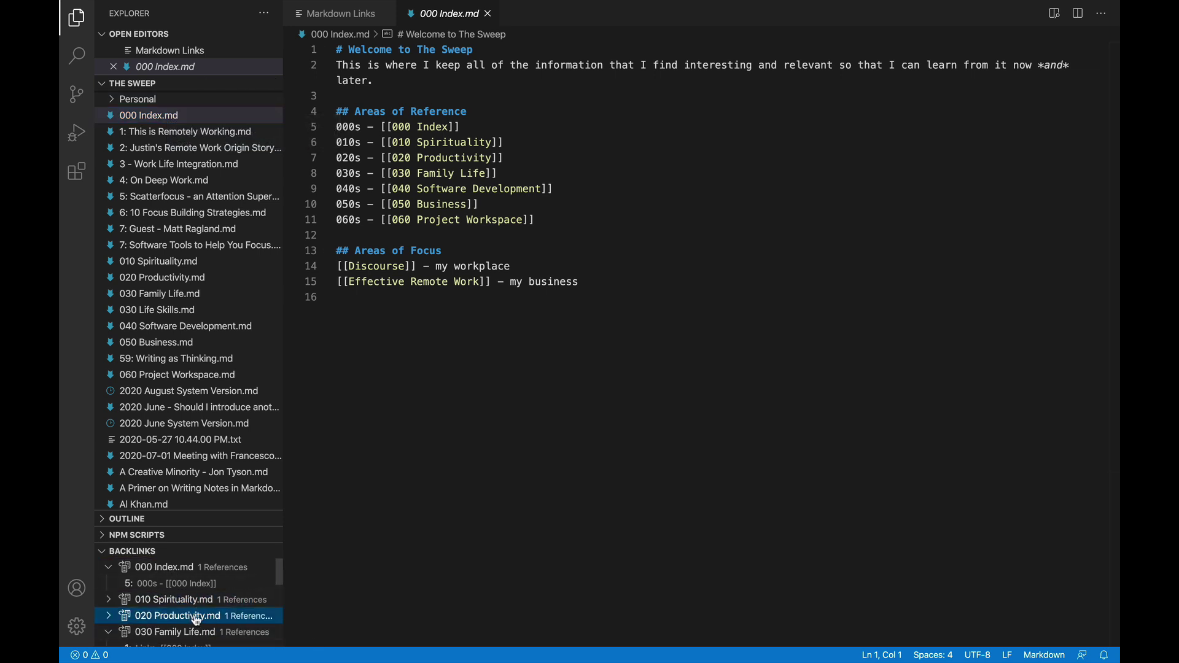
pyautogui.click(148, 600)
pyautogui.click(183, 616)
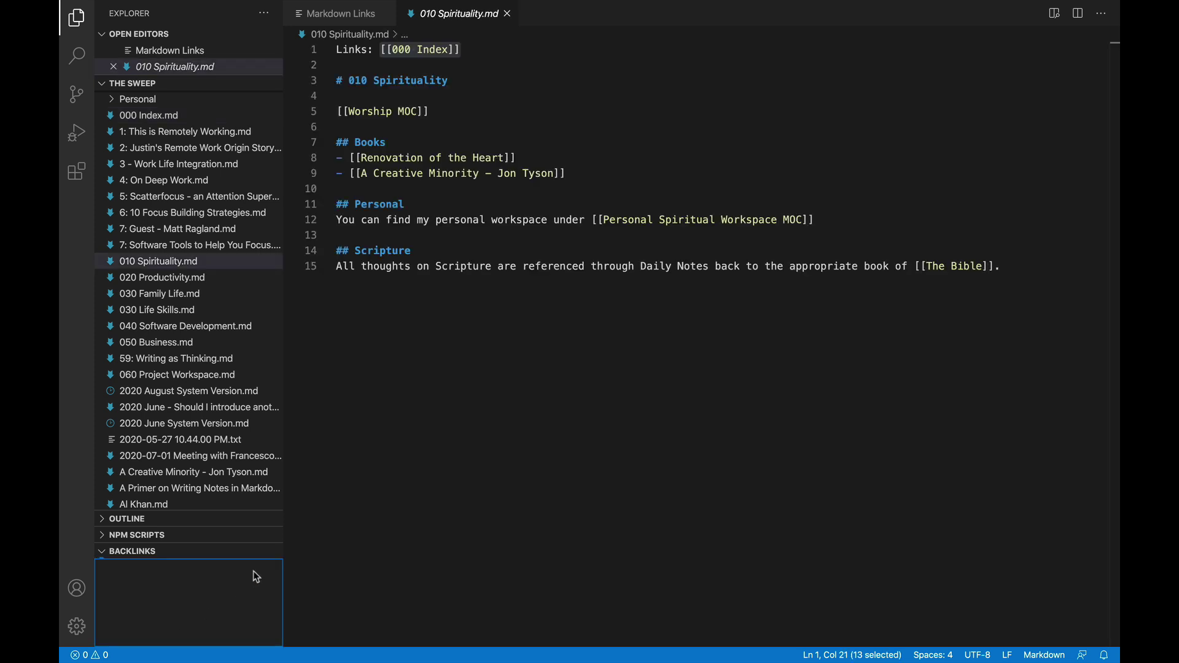
pyautogui.scroll(-10, 196, 492)
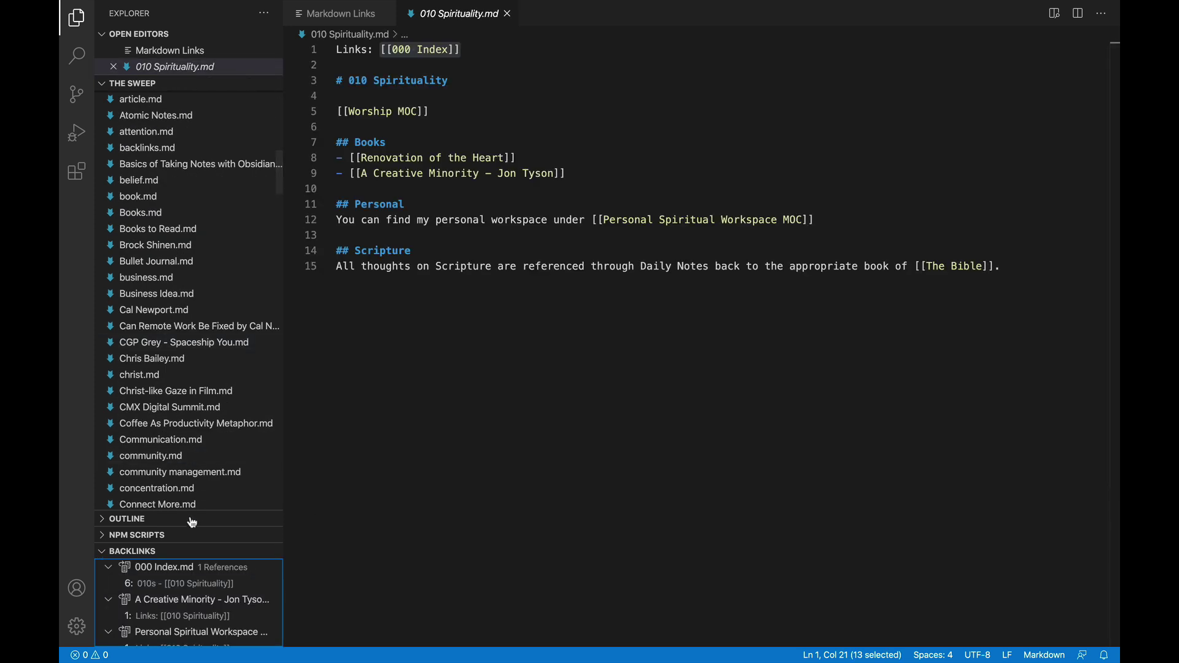
pyautogui.moveTo(192, 512); pyautogui.dragTo(193, 180)
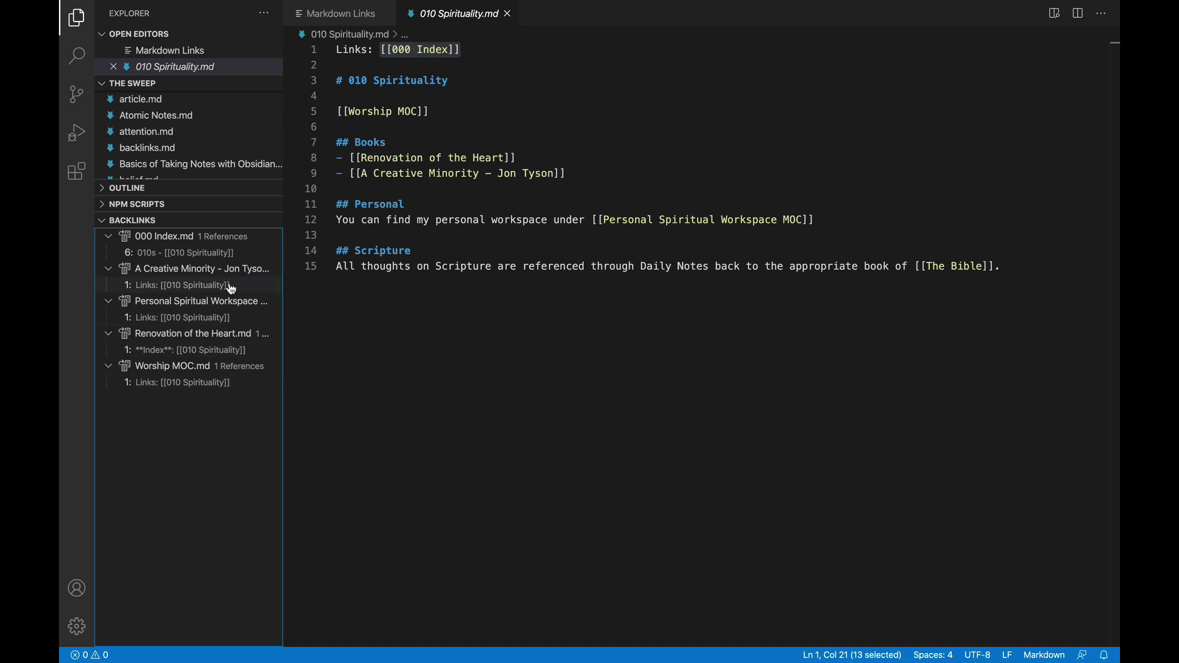
# Close 010 Spirituality, open backlinks.md, and follow its backlink to the 2020-06-05 daily note
pyautogui.click(507, 13)
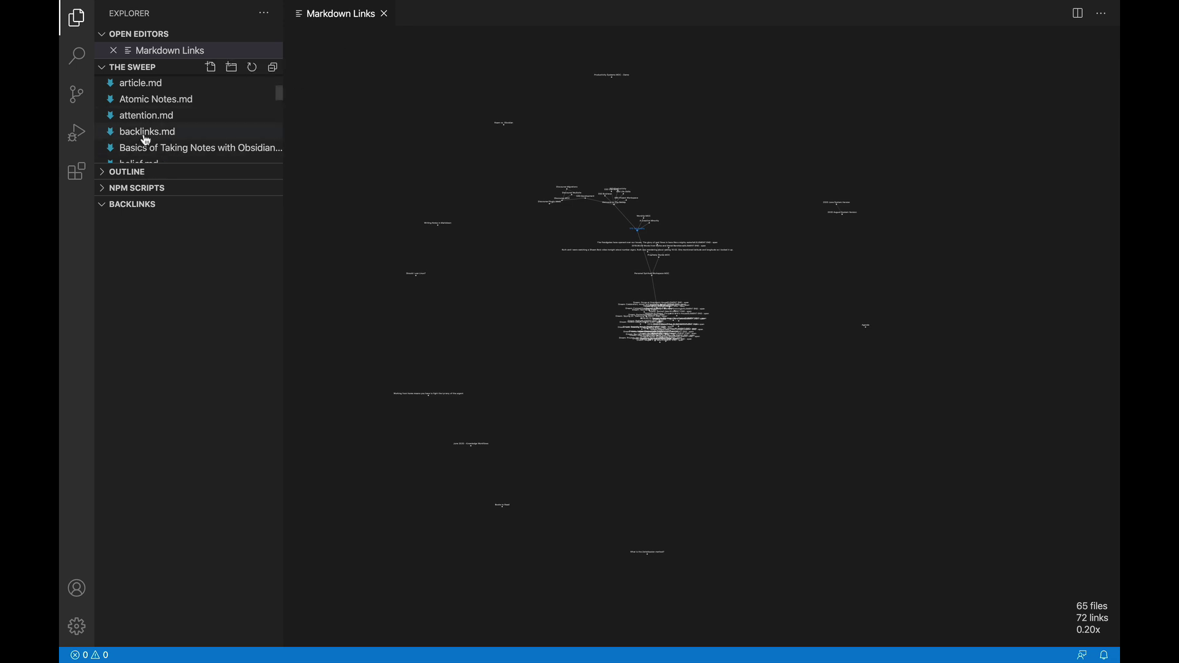
pyautogui.click(167, 130)
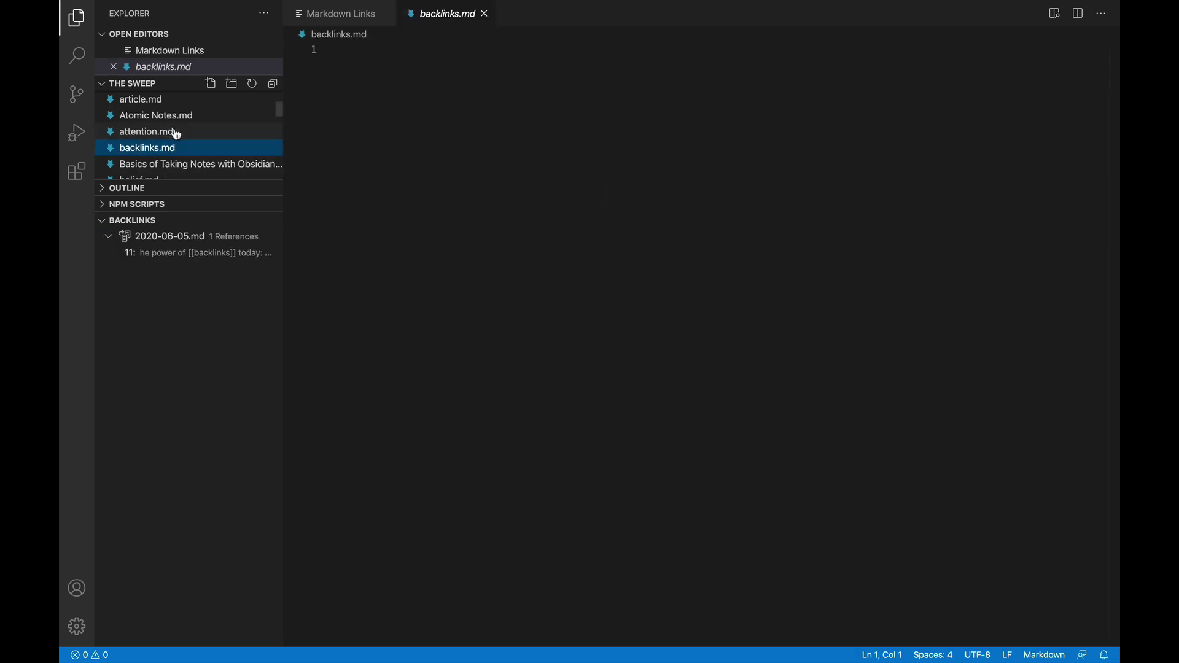
pyautogui.click(197, 254)
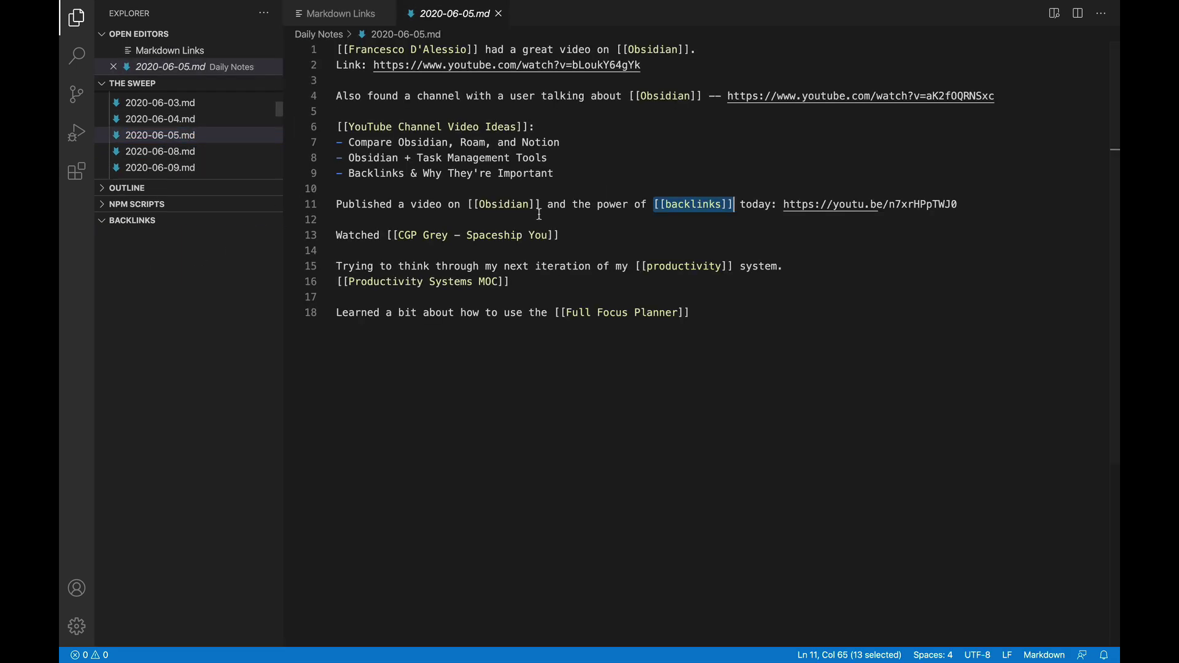